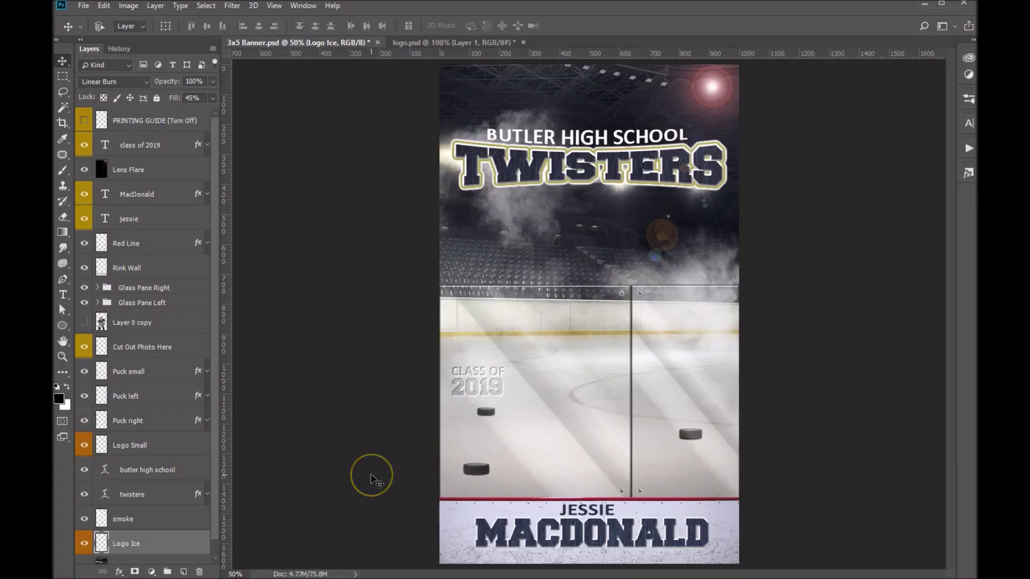
# Step: Switch from the banner to the logo.psd document showing the round Butler Hockey crest
pyautogui.click(370, 456)
pyautogui.click(351, 429)
pyautogui.moveTo(399, 417); pyautogui.dragTo(701, 412)
pyautogui.moveTo(646, 369)
pyautogui.mouseDown()
pyautogui.moveTo(735, 460)
pyautogui.moveTo(524, 375)
pyautogui.moveTo(616, 529)
pyautogui.moveTo(635, 521)
pyautogui.mouseUp()
pyautogui.click(452, 42)
pyautogui.moveTo(678, 231); pyautogui.dragTo(494, 221)
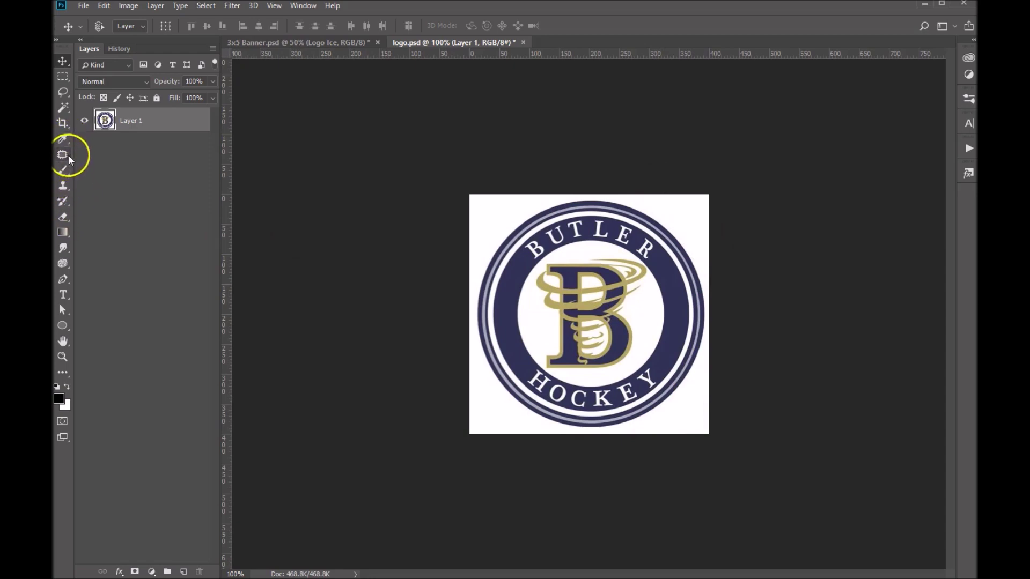
# Step: Select the white corners with the Magic Wand and hide them with a layer mask
pyautogui.click(62, 107)
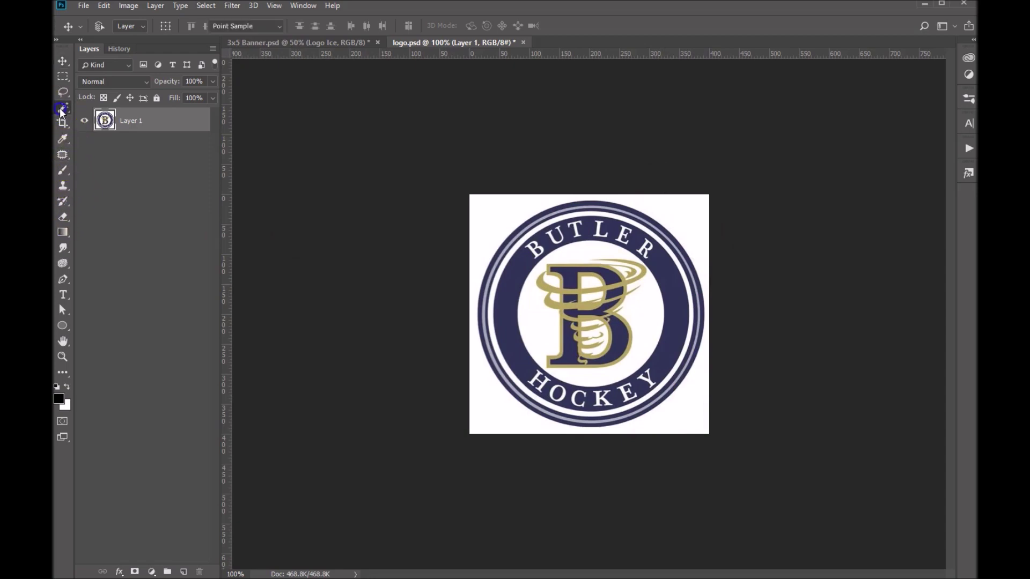
pyautogui.click(500, 212)
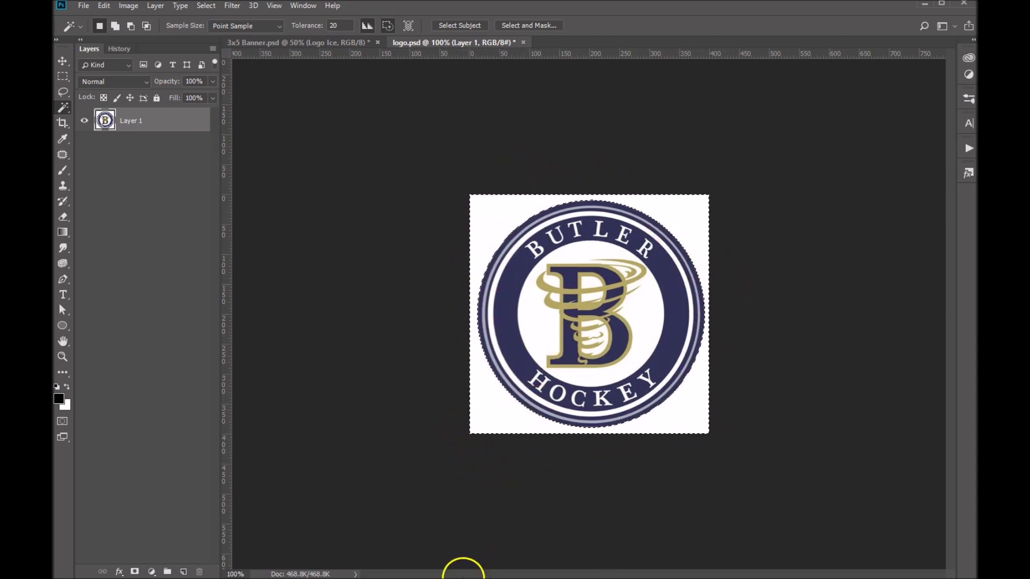
pyautogui.click(134, 573)
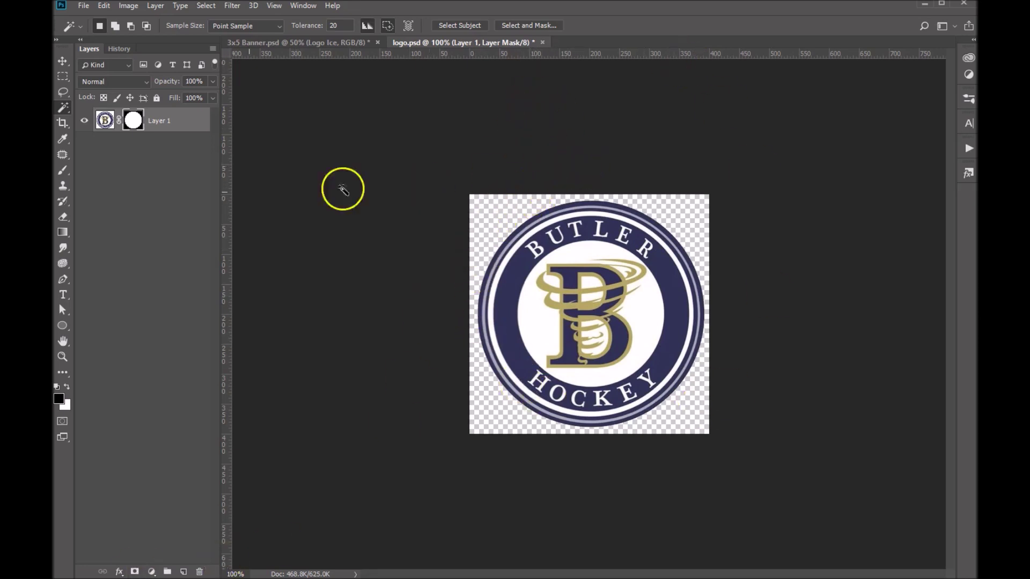
# Step: Drag the masked crest into 3x5 Banner.psd as Layer 1, centred on the ice between the pucks
pyautogui.click(61, 63)
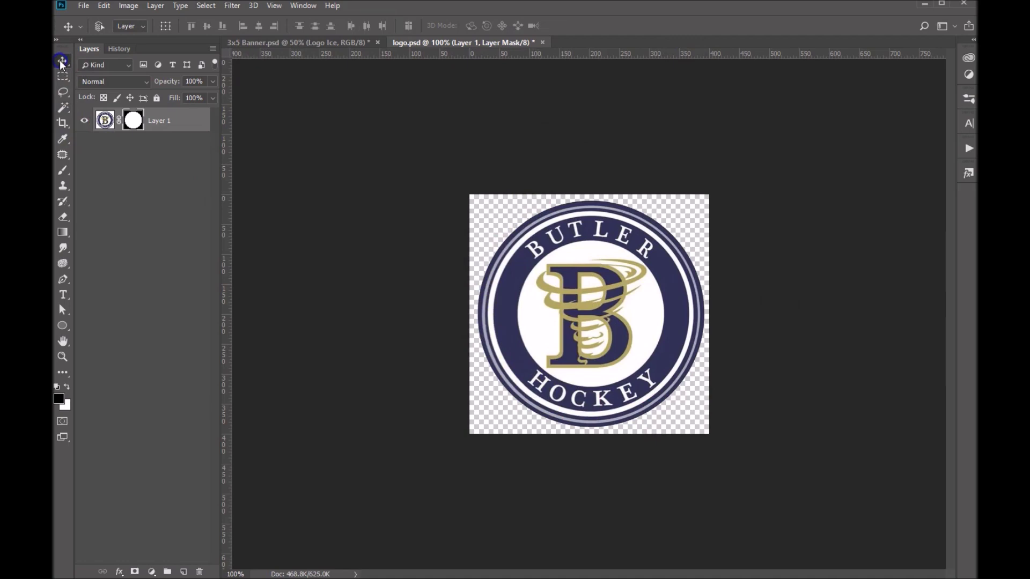
pyautogui.moveTo(559, 242); pyautogui.dragTo(627, 337)
pyautogui.moveTo(688, 317); pyautogui.dragTo(588, 390)
pyautogui.moveTo(642, 364); pyautogui.dragTo(643, 366)
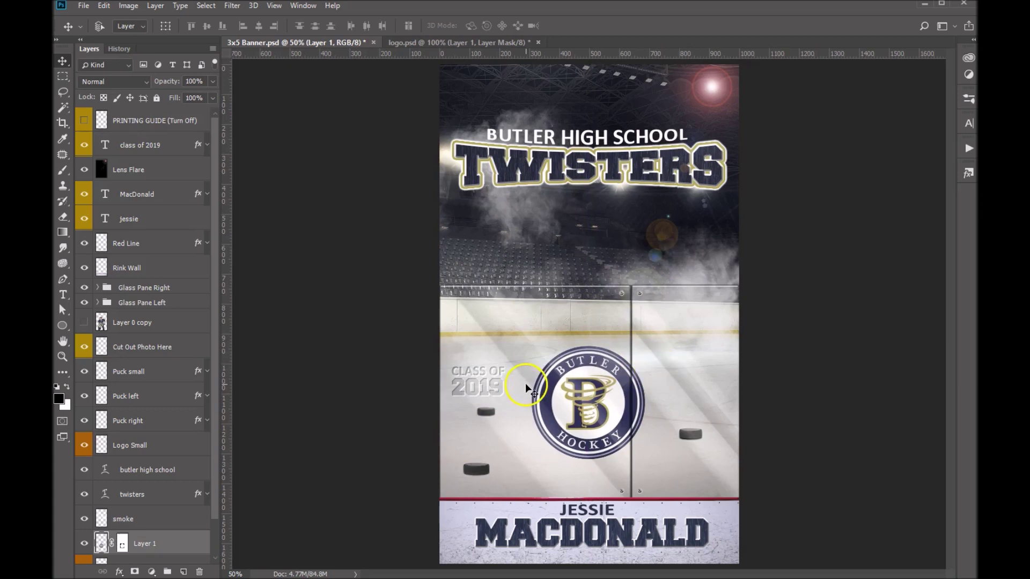
pyautogui.moveTo(526, 384); pyautogui.dragTo(529, 382)
pyautogui.moveTo(214, 341); pyautogui.dragTo(217, 406)
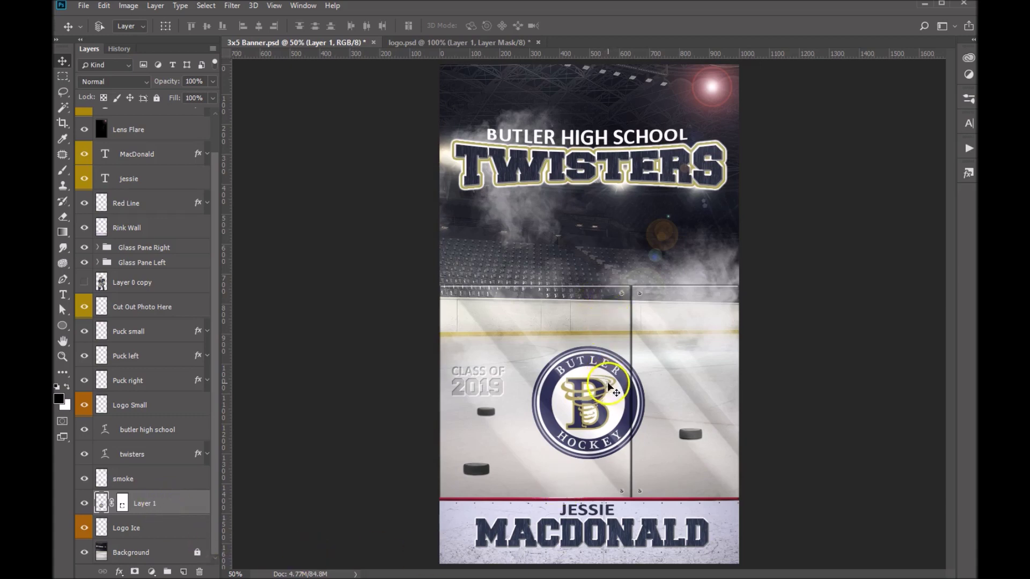
pyautogui.moveTo(616, 413); pyautogui.dragTo(621, 425)
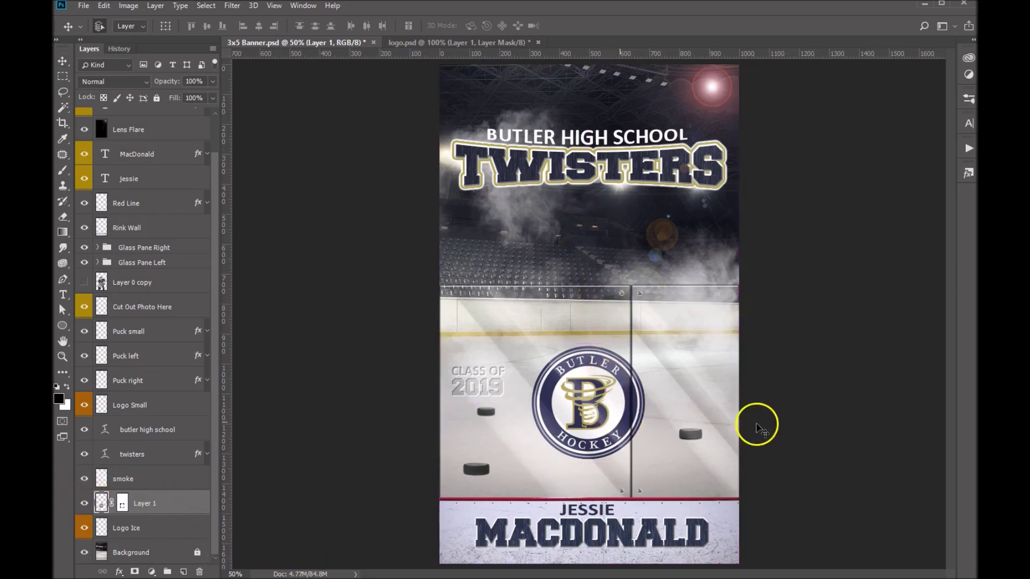
# Step: Distort the crest to 10.55% height with an 82.91° skew, flattening it onto the ice
pyautogui.hotkey('ctrl', 't')
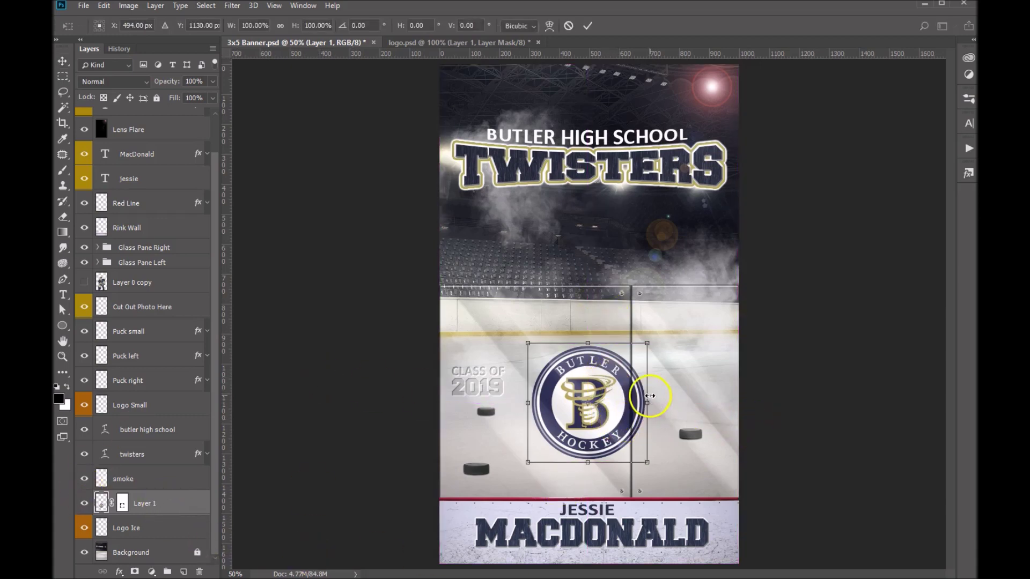
pyautogui.rightClick(585, 370)
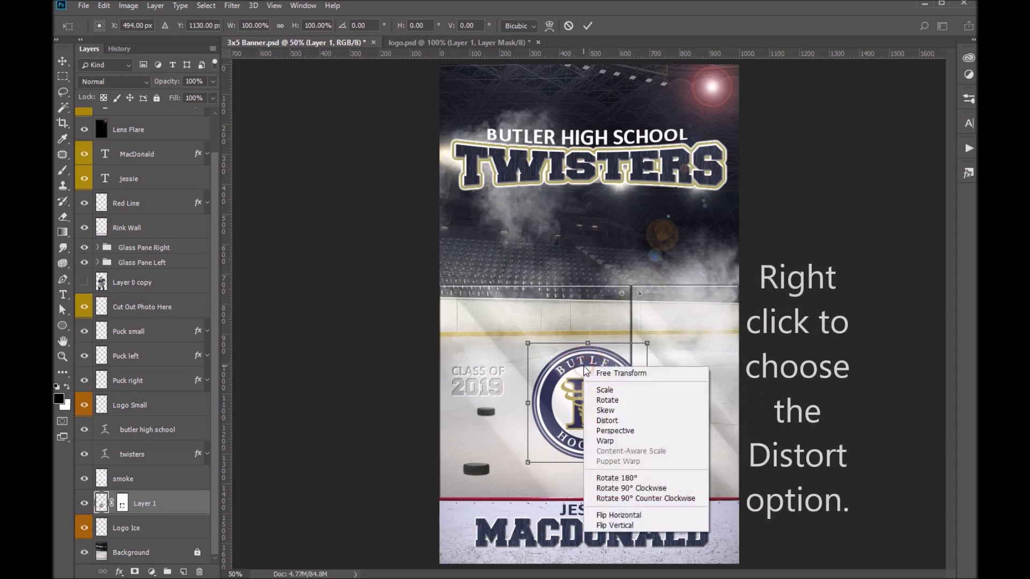
pyautogui.click(617, 422)
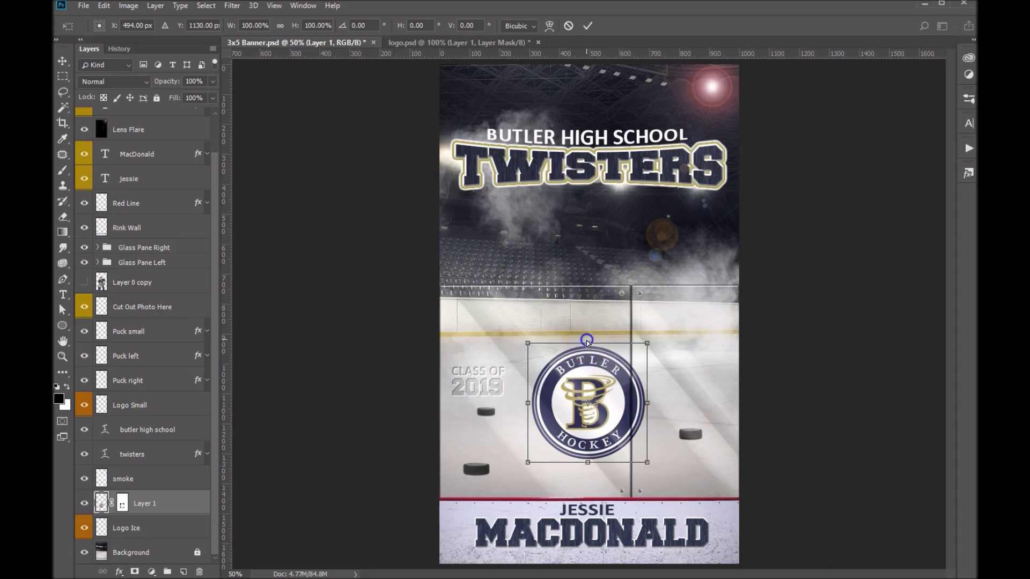
pyautogui.moveTo(587, 343); pyautogui.dragTo(580, 376)
pyautogui.moveTo(519, 417); pyautogui.dragTo(485, 451)
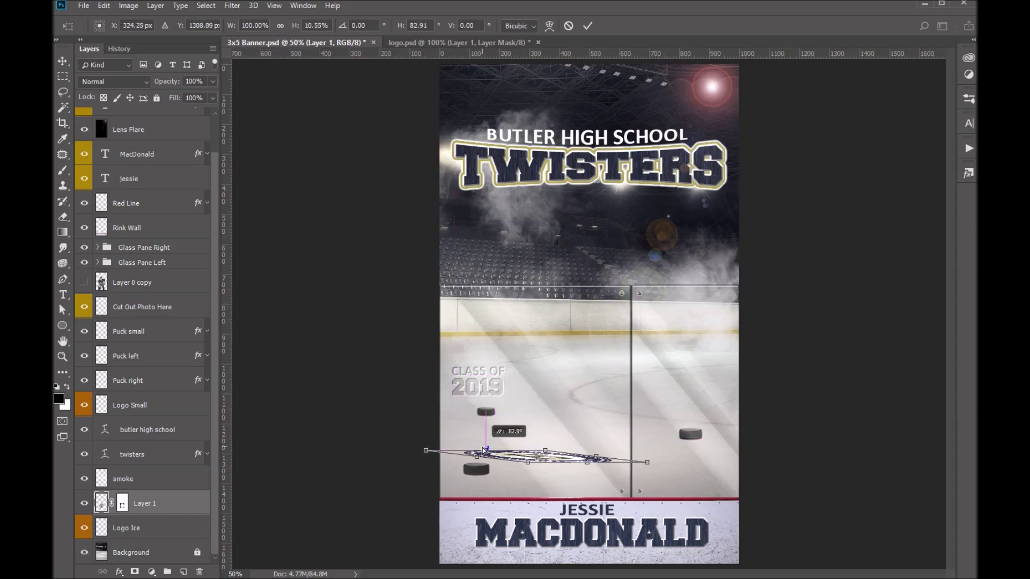
pyautogui.moveTo(484, 451); pyautogui.dragTo(480, 450)
pyautogui.moveTo(617, 396); pyautogui.dragTo(545, 453)
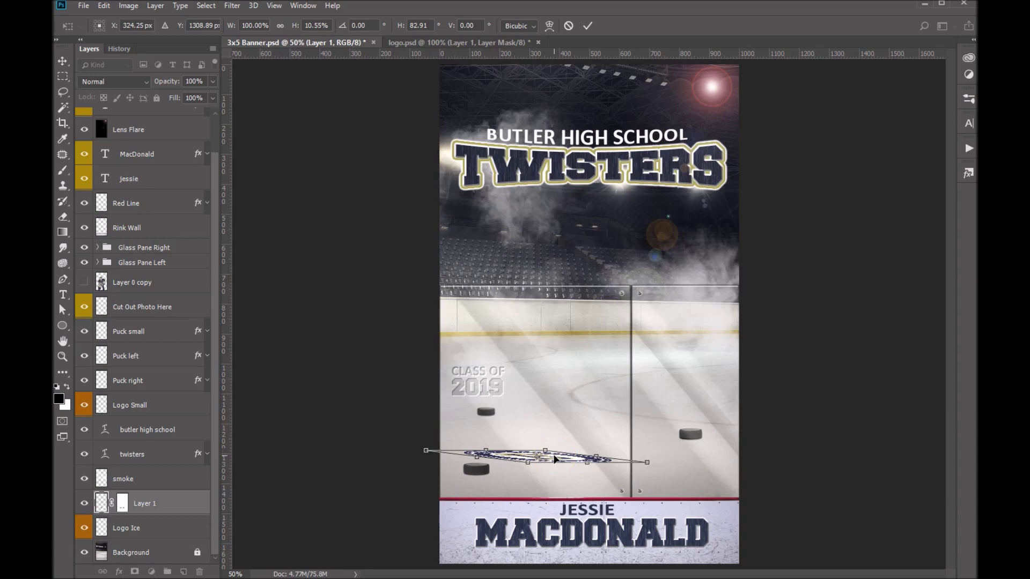
# Step: Scale the flattened crest wider across the rink
pyautogui.rightClick(551, 457)
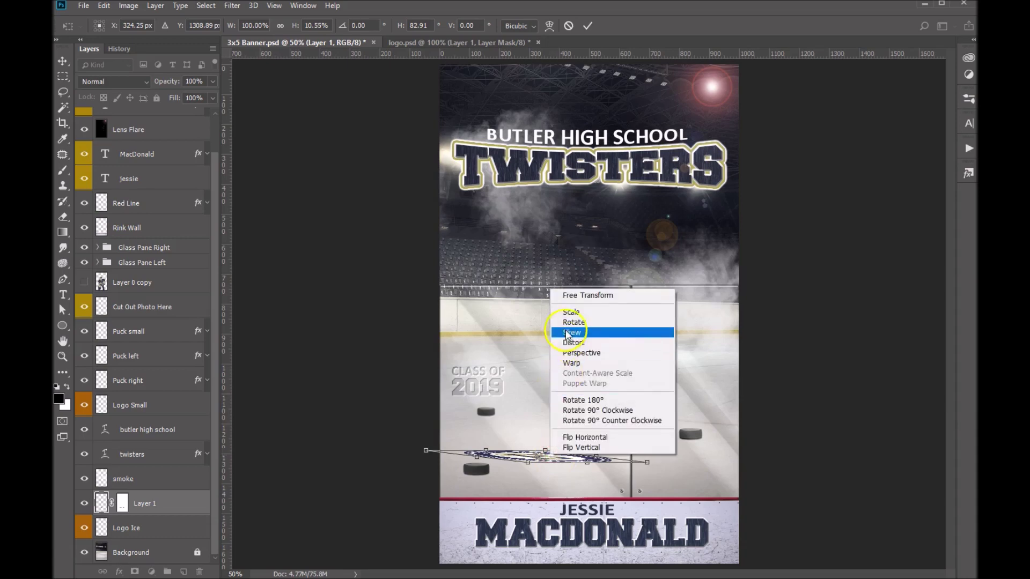
pyautogui.click(572, 313)
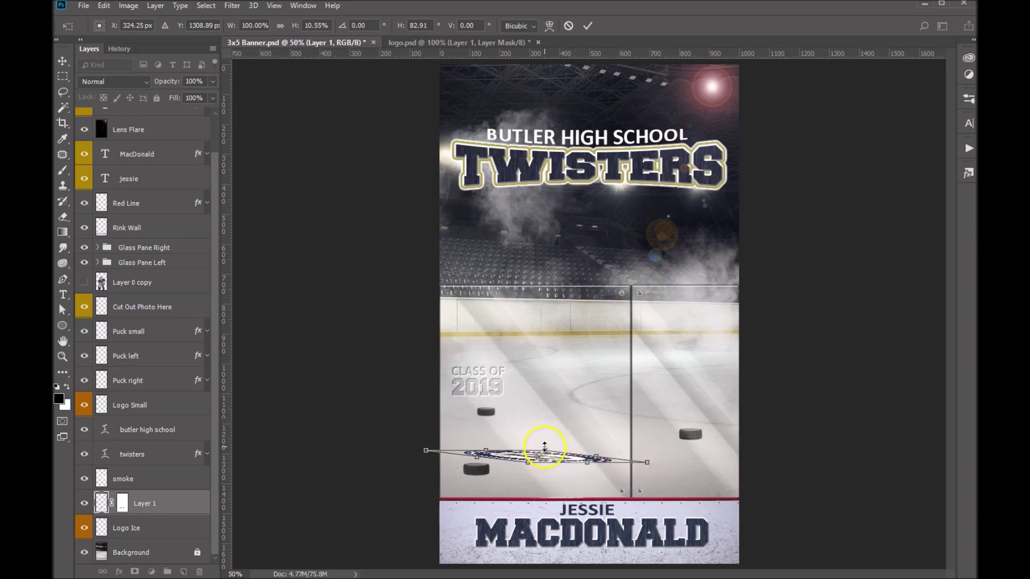
pyautogui.moveTo(562, 420); pyautogui.dragTo(574, 401)
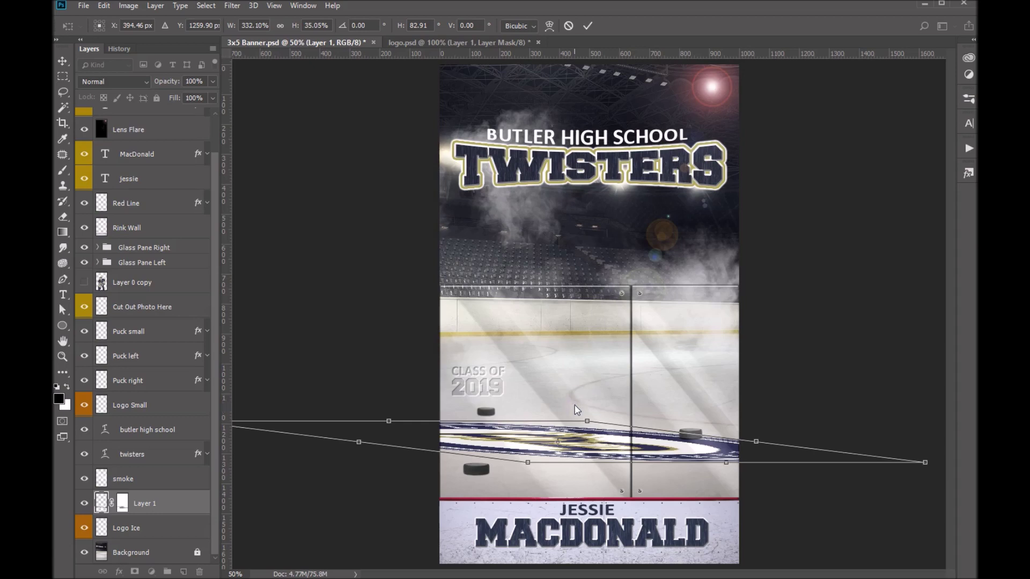
# Step: Skew the crest's bottom edge flatter onto the ice and commit the transform
pyautogui.rightClick(607, 443)
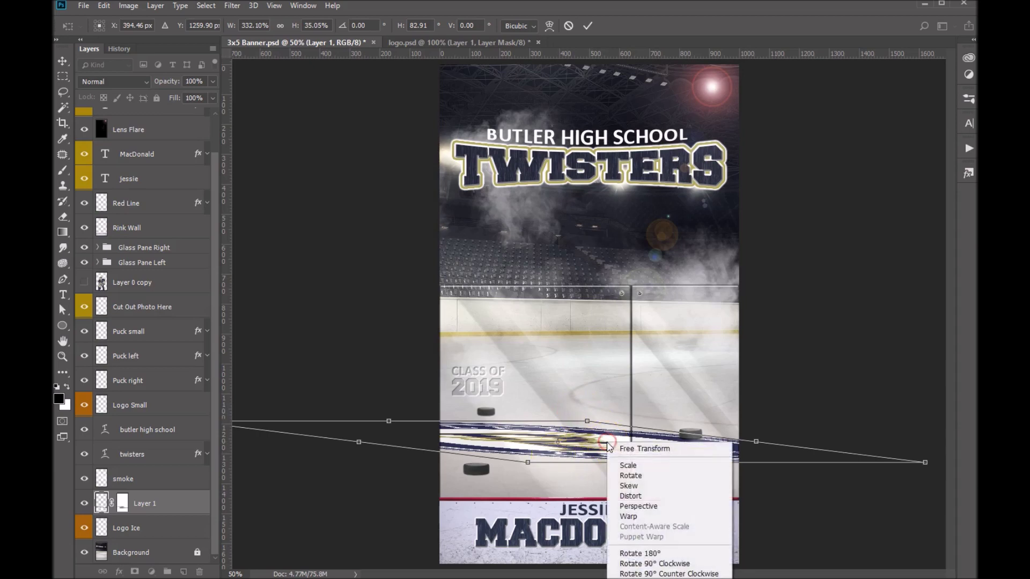
pyautogui.click(631, 486)
pyautogui.moveTo(528, 463); pyautogui.dragTo(527, 485)
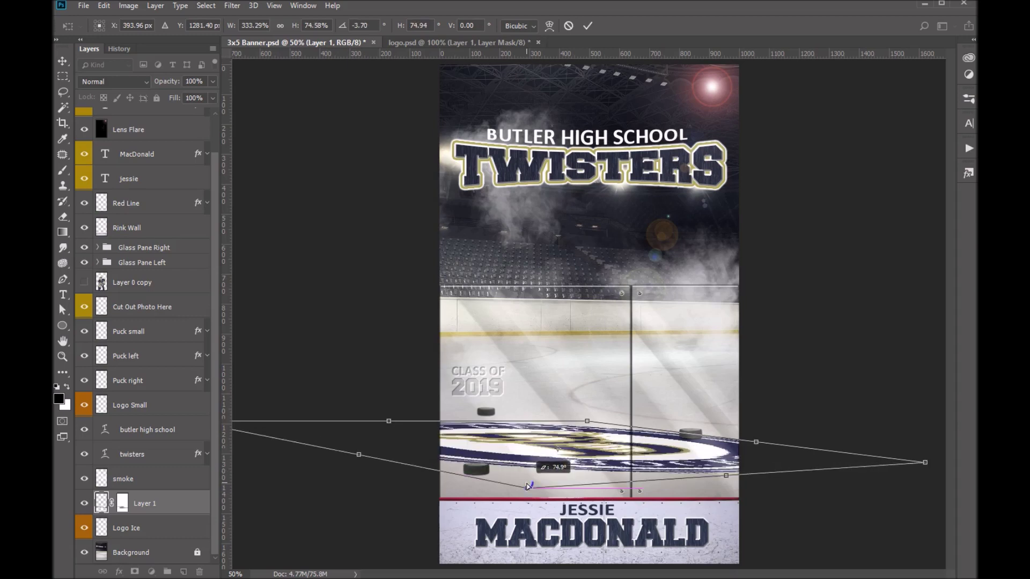
pyautogui.moveTo(527, 486); pyautogui.dragTo(527, 487)
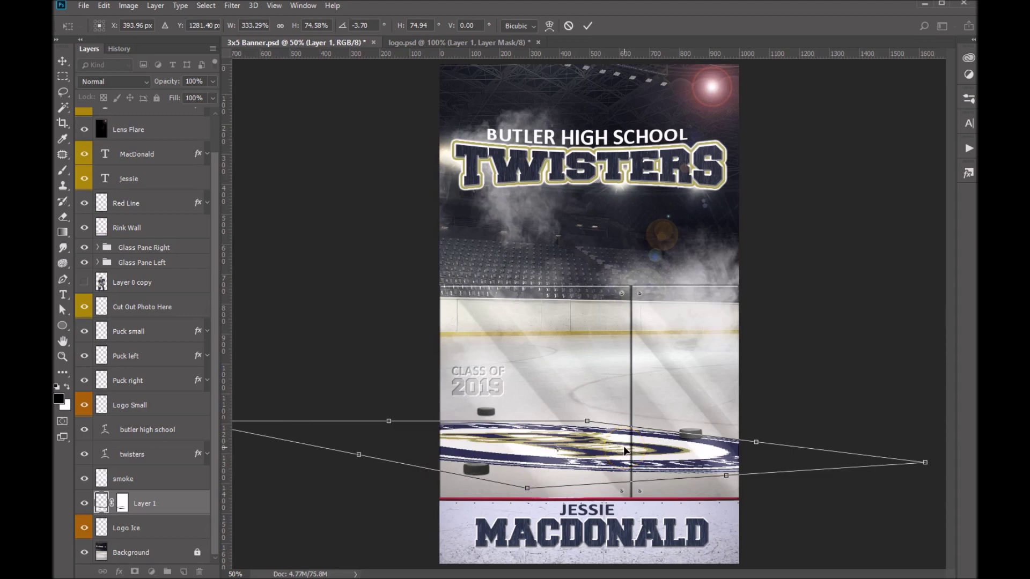
pyautogui.press('Return')
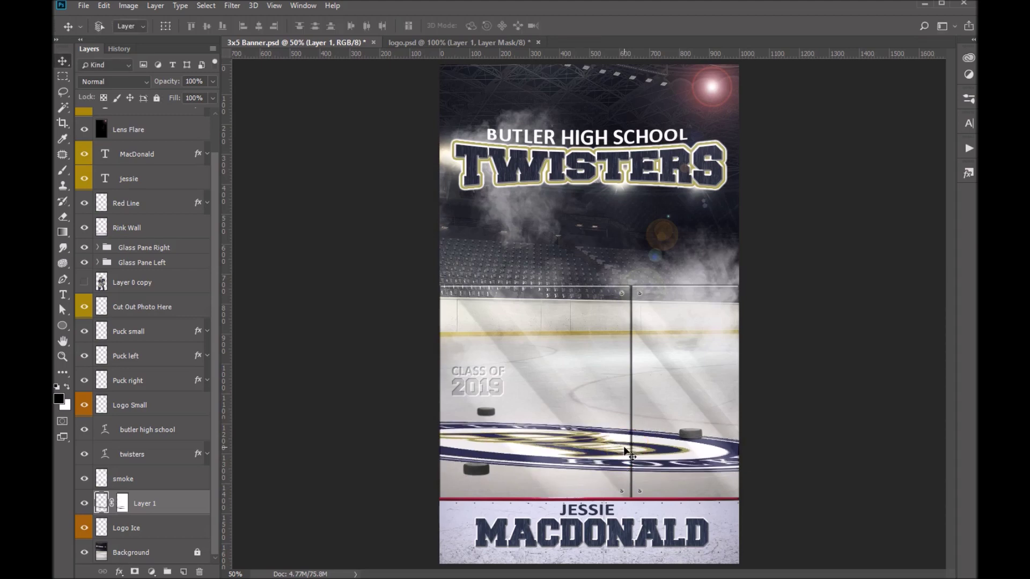
# Step: Give Layer 1 Linear Burn blending at 55% fill, then make Layer 0 copy visible
pyautogui.moveTo(624, 448); pyautogui.dragTo(533, 455)
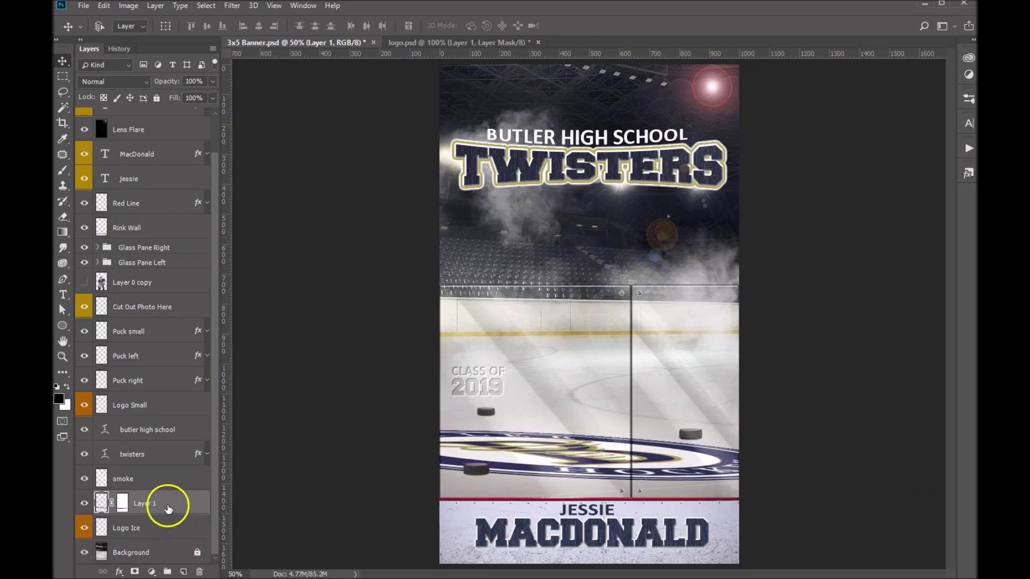
pyautogui.click(144, 82)
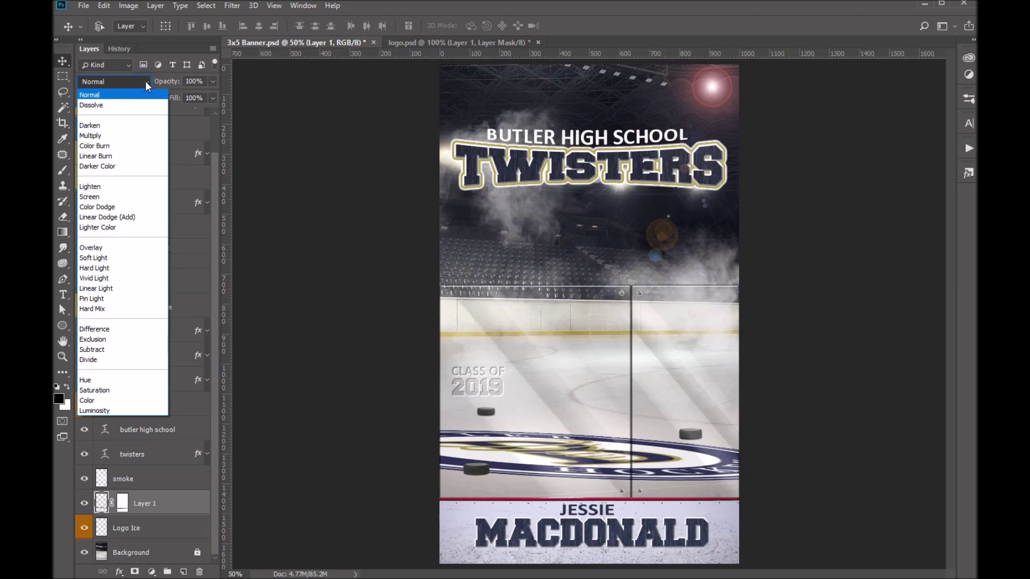
pyautogui.click(118, 156)
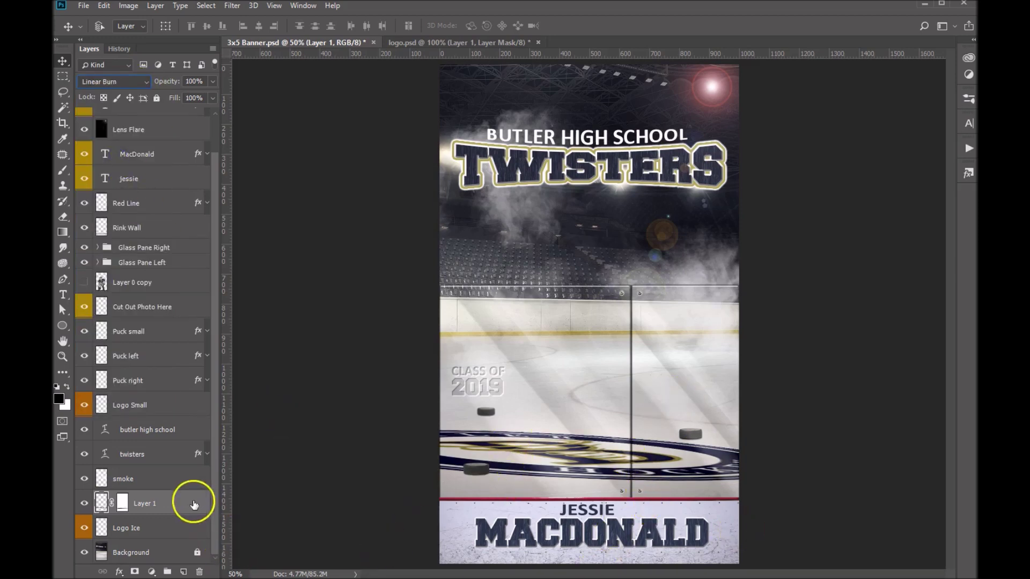
pyautogui.click(213, 98)
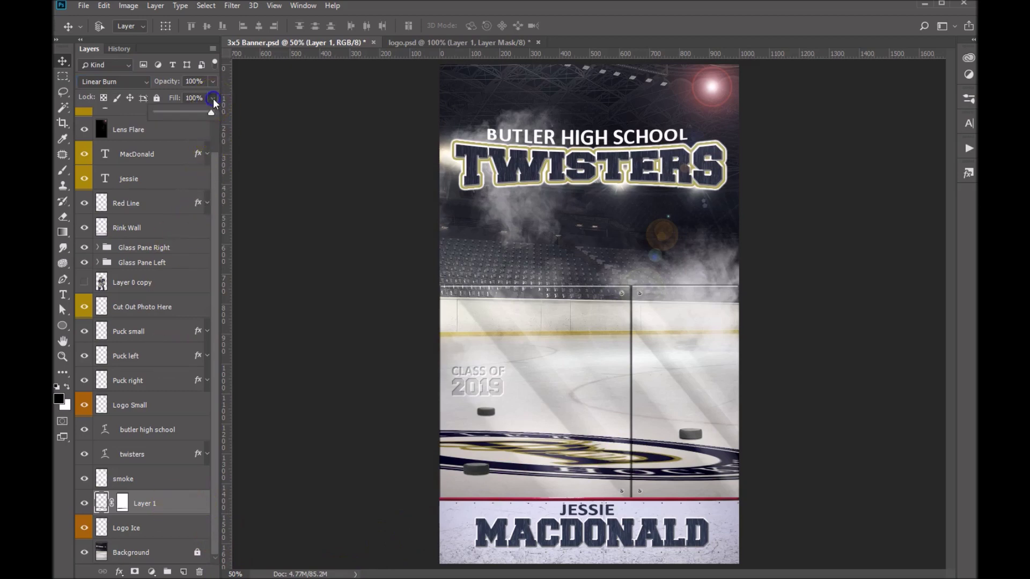
pyautogui.moveTo(212, 112); pyautogui.dragTo(194, 113)
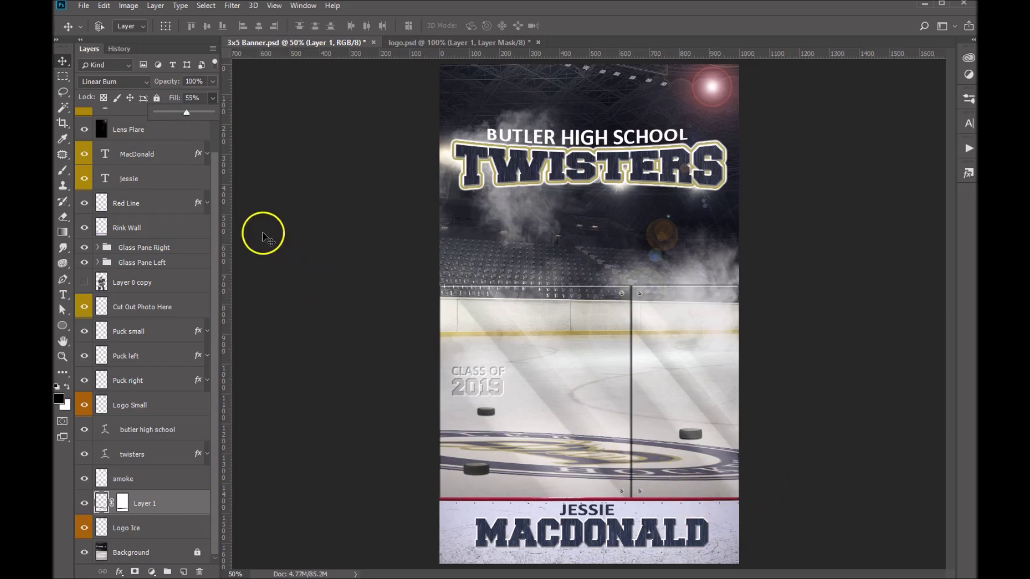
pyautogui.click(84, 282)
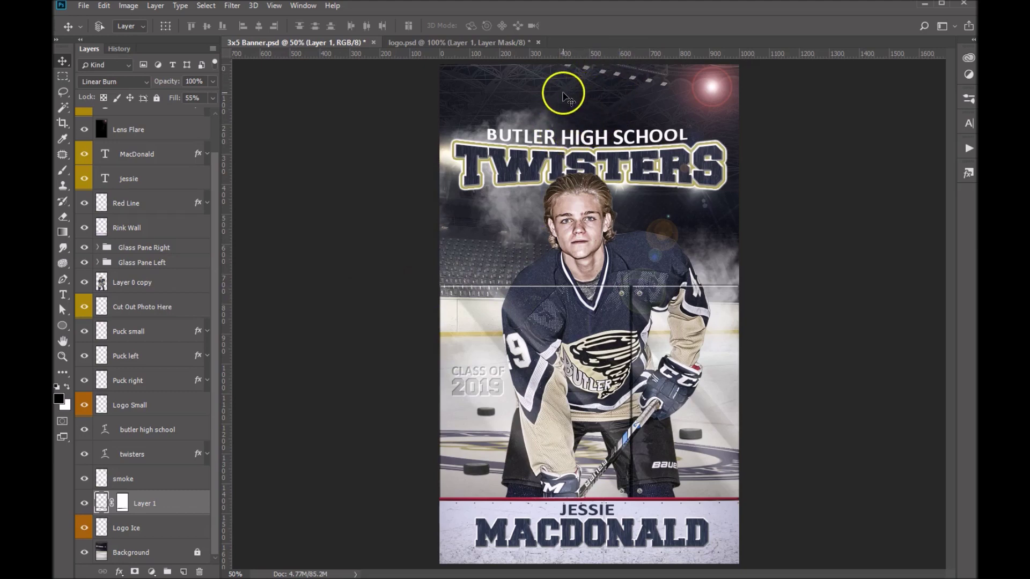
# Step: With Logo Small selected, bring another copy of the crest from logo.psd into the banner
pyautogui.click(138, 405)
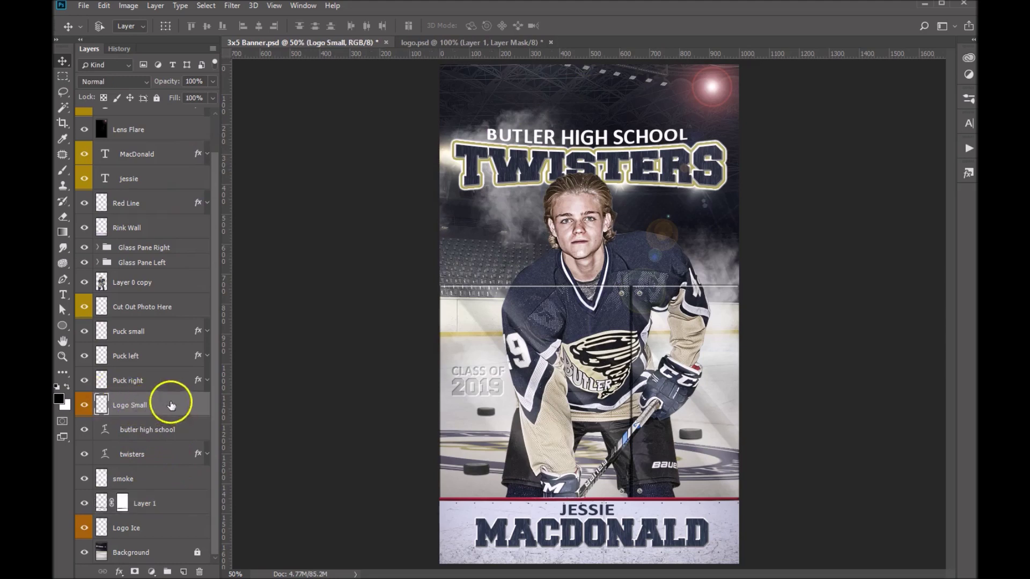
pyautogui.click(439, 41)
pyautogui.moveTo(585, 224); pyautogui.dragTo(653, 171)
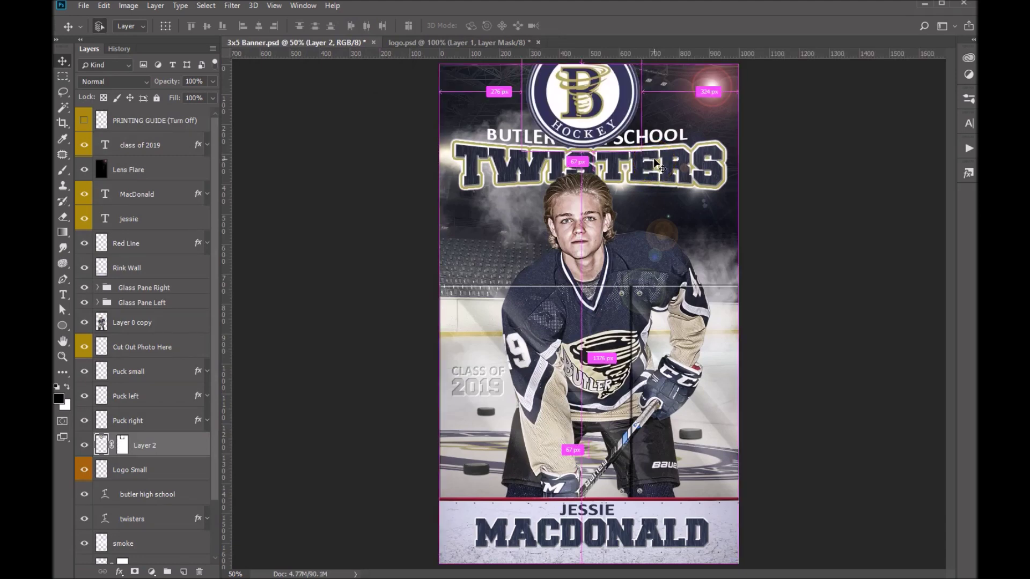
# Step: Scale the new crest to 50% and place it at top centre above the Butler High School title
pyautogui.hotkey('ctrl', 't')
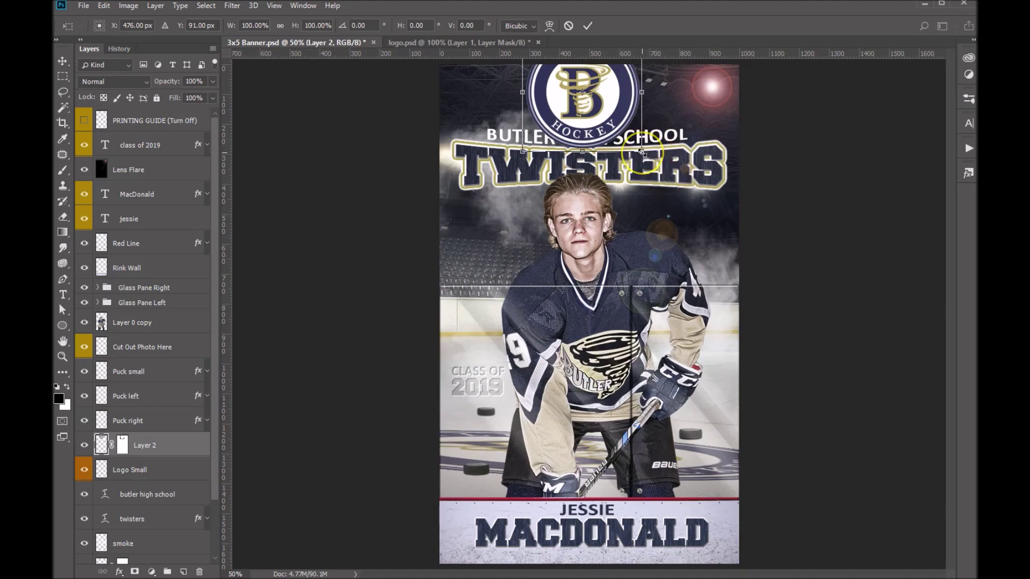
pyautogui.moveTo(642, 152); pyautogui.dragTo(620, 115)
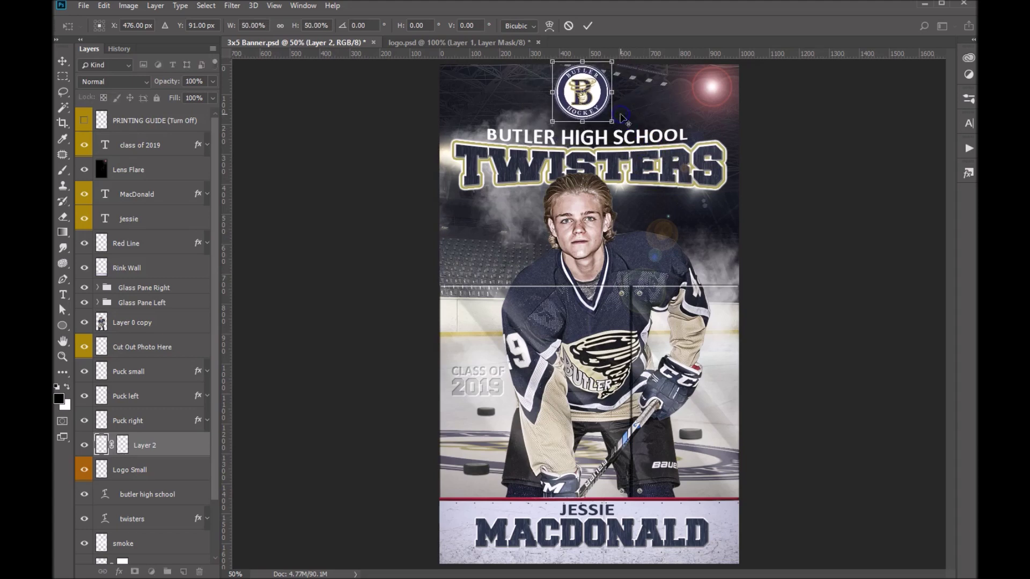
pyautogui.press('Return')
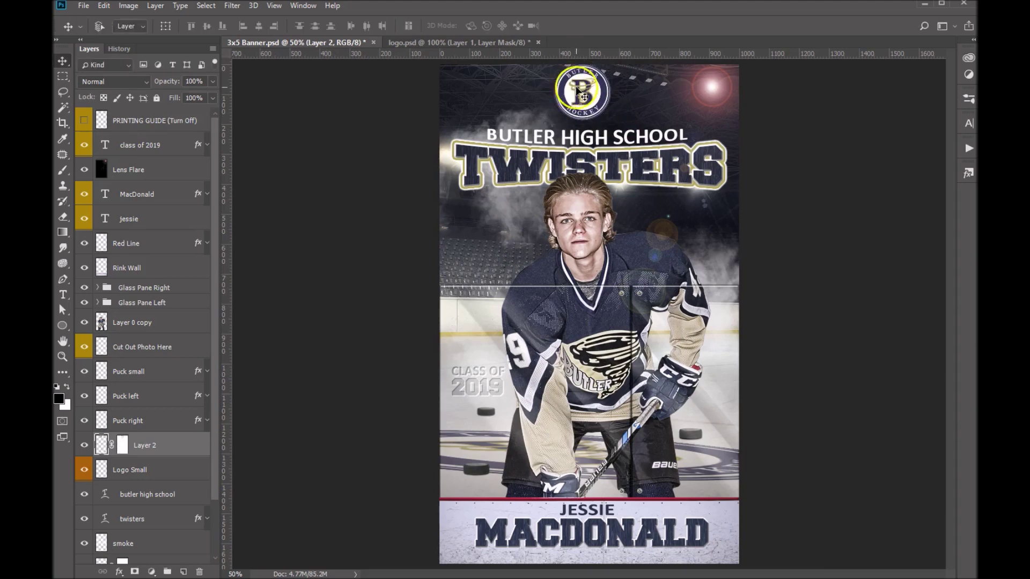
pyautogui.moveTo(580, 93); pyautogui.dragTo(581, 99)
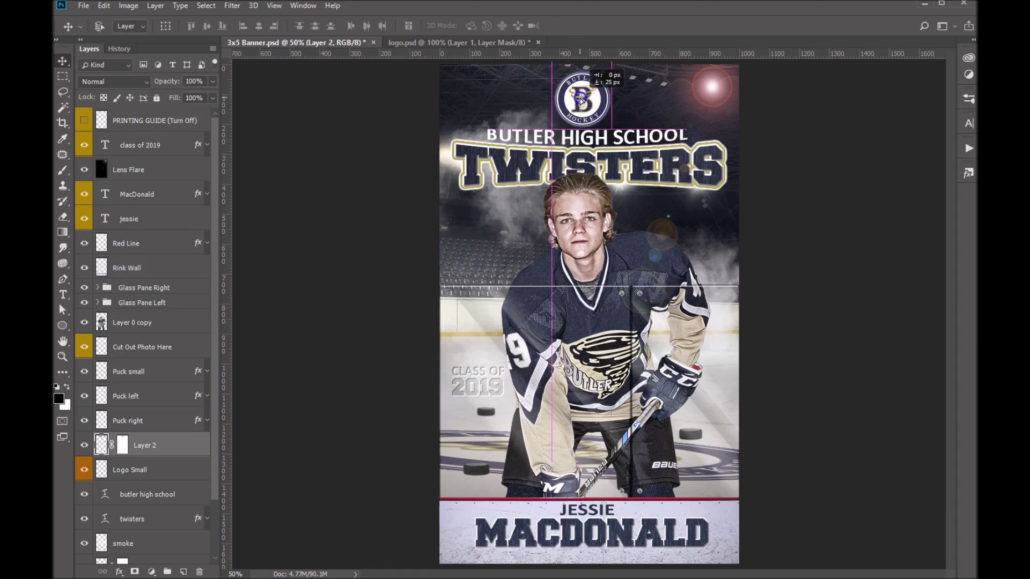